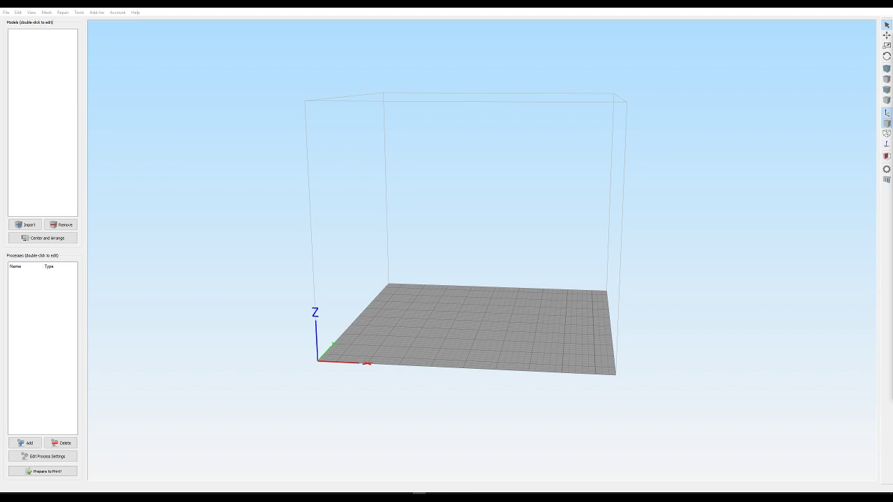
left_click_drag(460, 241, 510, 268)
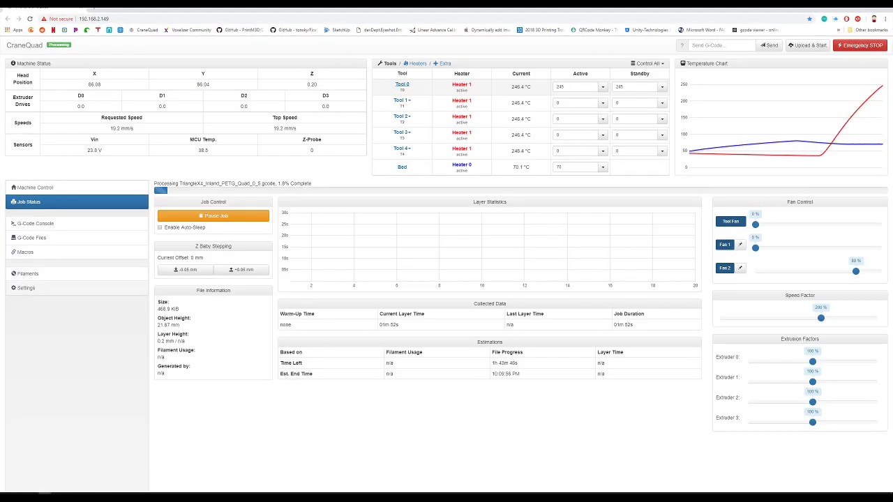
Step: In the CraneQuad web interface's system files, open tools.g, review its tool definitions, and close it without saving
left_click(41, 289)
scroll(517, 335, "down", 5)
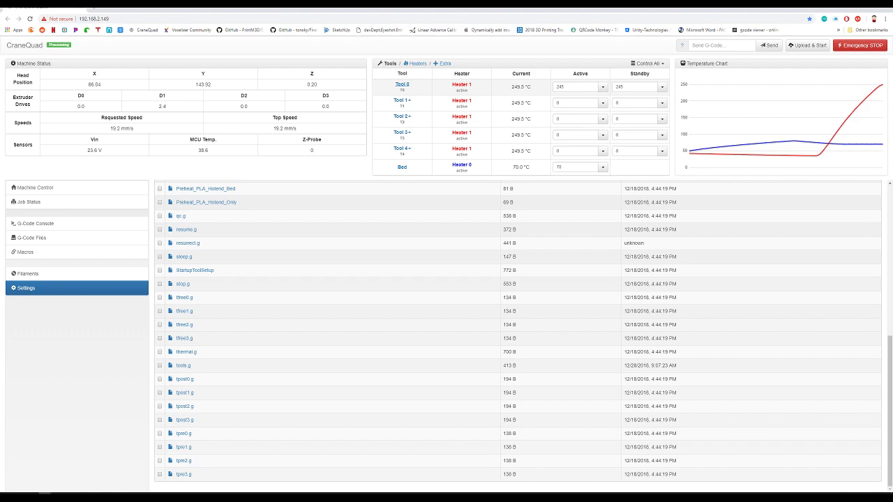
scroll(516, 334, "up", 1)
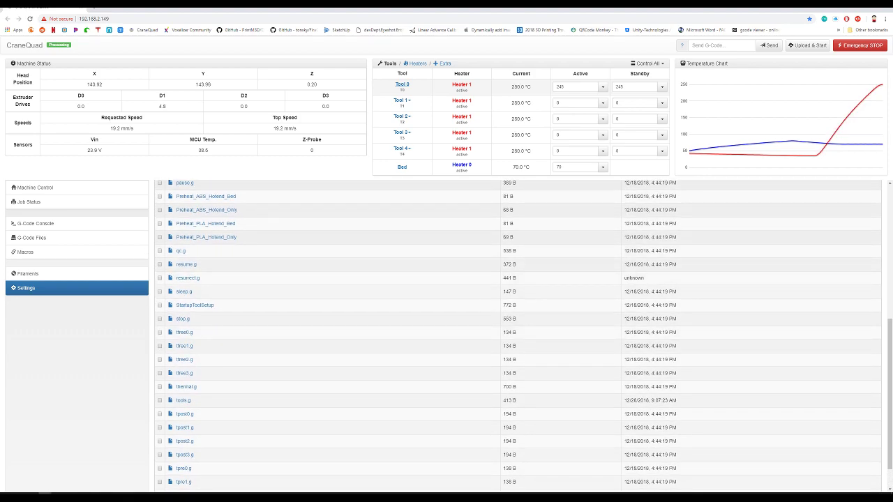
scroll(516, 335, "down", 1)
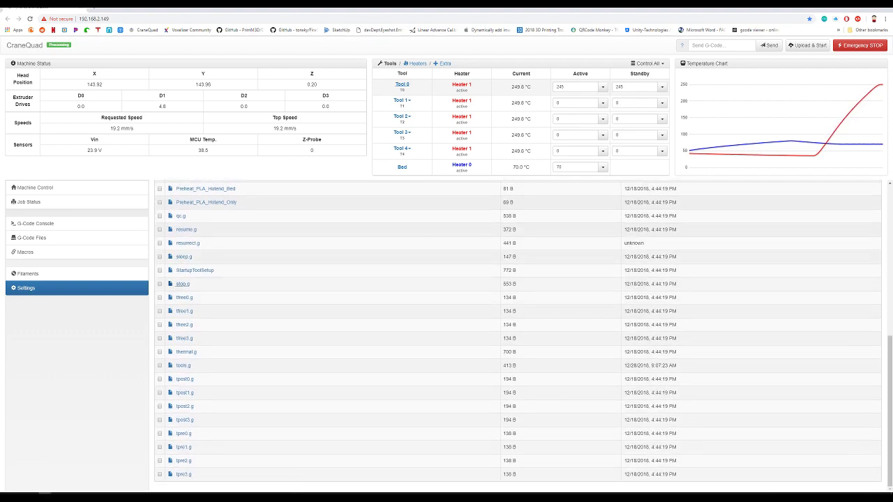
scroll(516, 335, "up", 6)
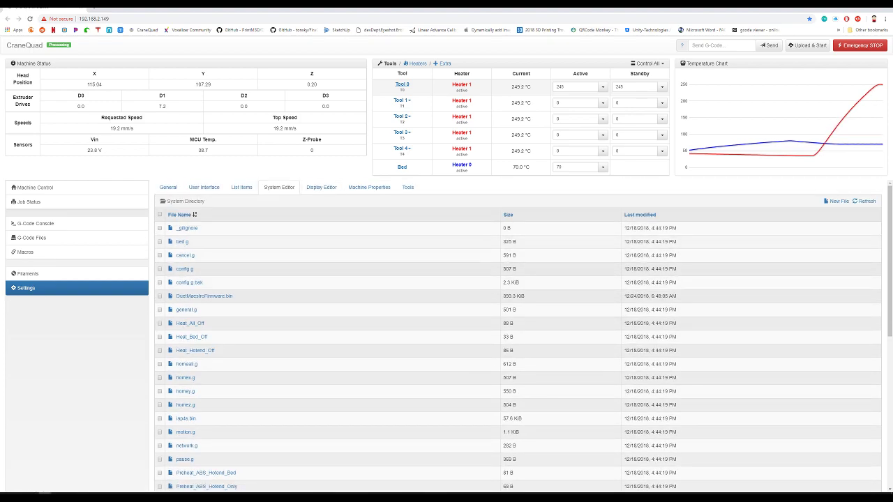
scroll(516, 335, "down", 2)
scroll(516, 334, "down", 4)
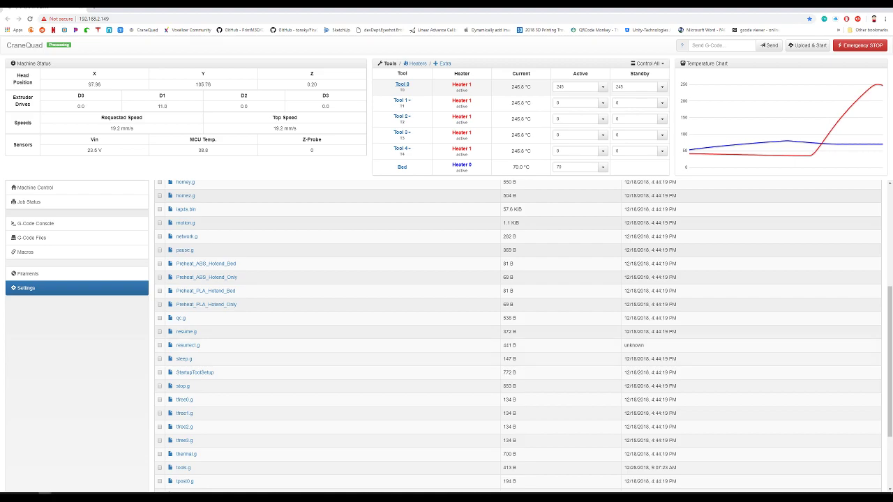
left_click(182, 467)
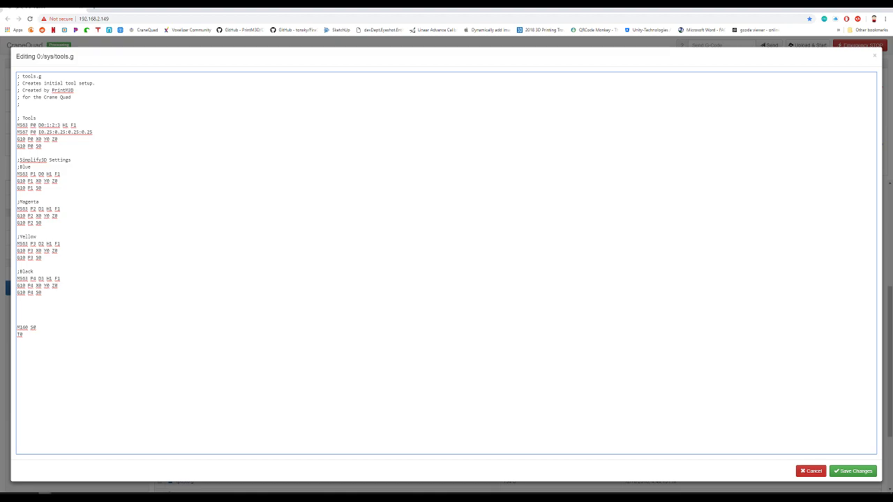
left_click(810, 471)
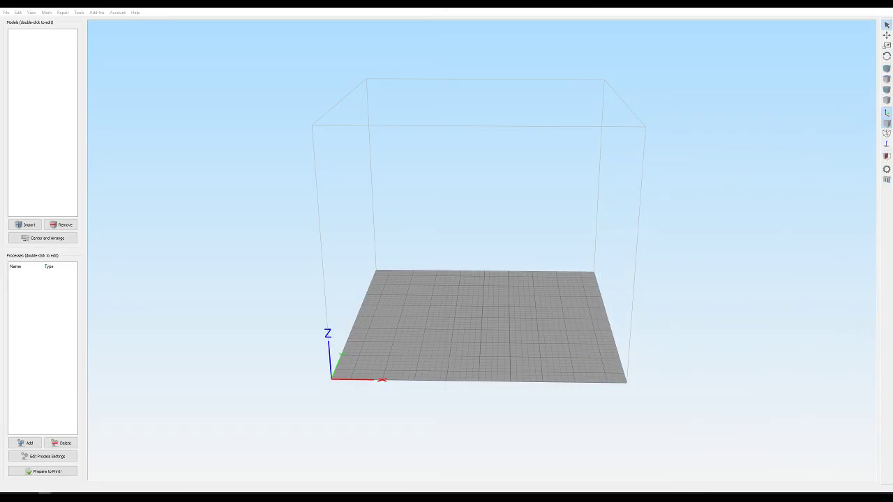
Step: Import CockPit_Amber_Transparent.STL, MainBody_Blue.STL, RearEngine_Red.STL, Trim_Purple.STL and WingTips_Orange.STL
left_click(26, 224)
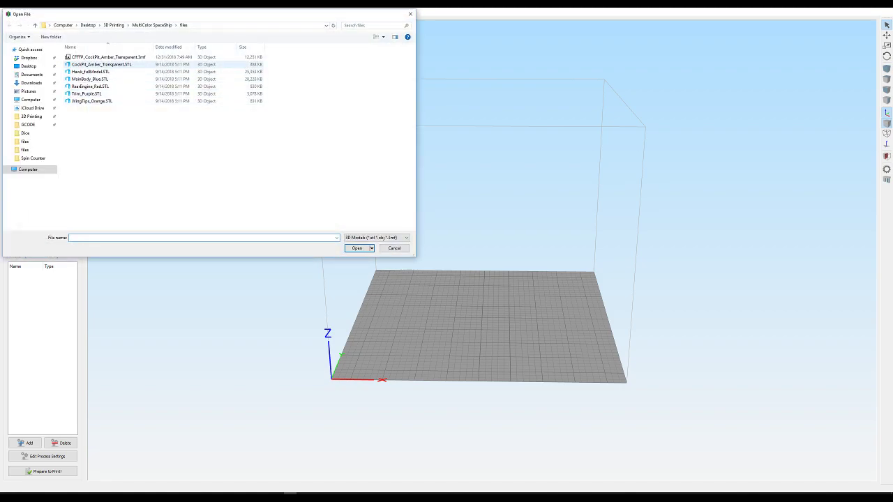
left_click(101, 64)
left_click(89, 79, "ctrl")
left_click(89, 85, "ctrl")
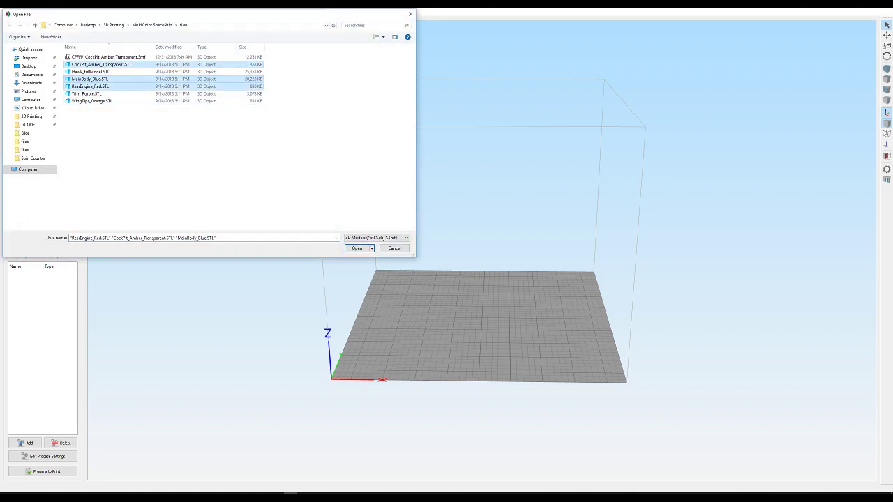
left_click(86, 93, "ctrl")
left_click(92, 101, "ctrl")
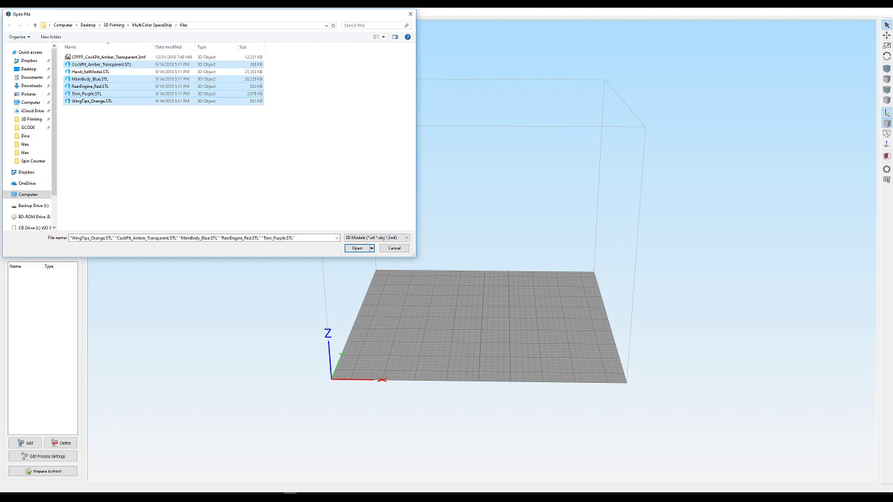
left_click(358, 248)
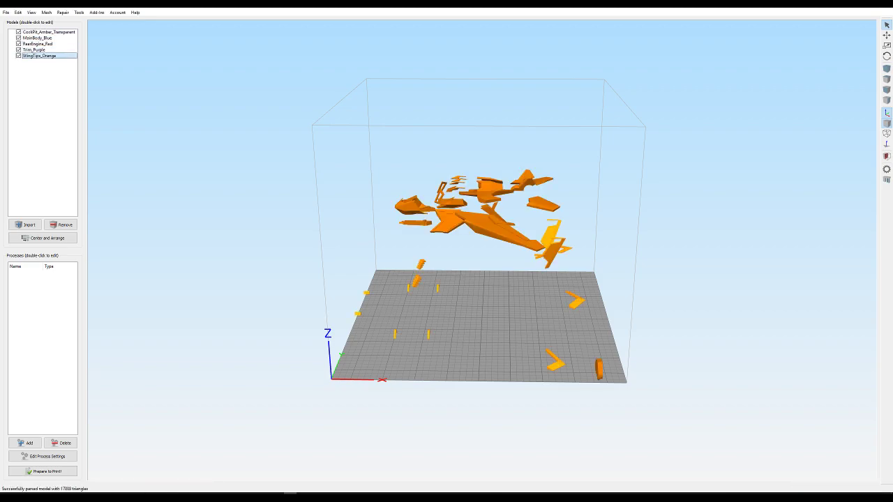
Step: Select all five imported models and try to center and arrange them on the build table
key("ctrl+a")
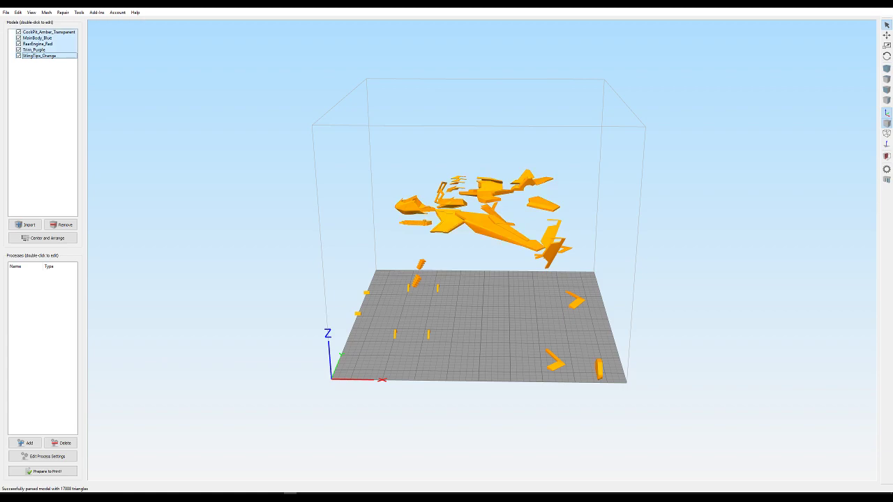
left_click(43, 238)
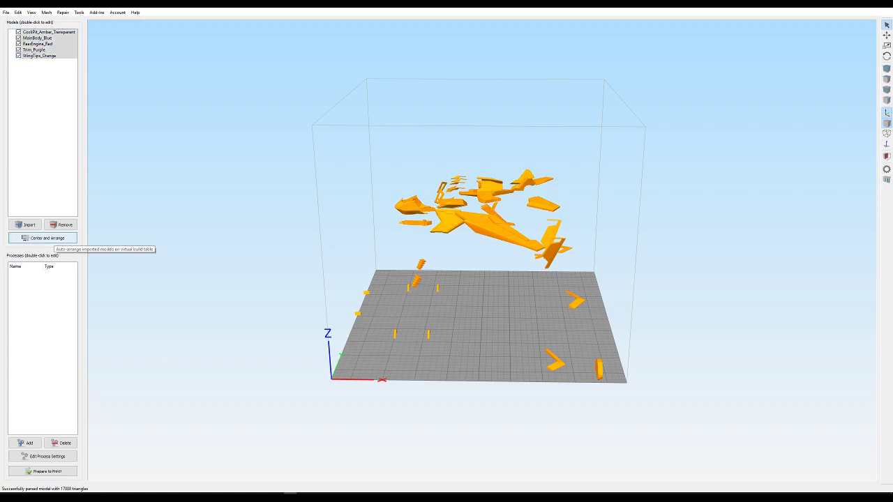
left_click_drag(446, 279, 523, 296)
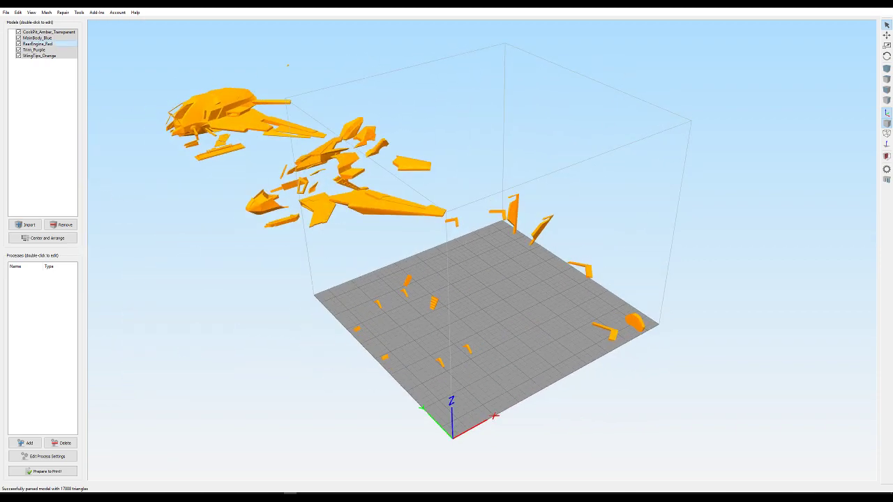
left_click(18, 12)
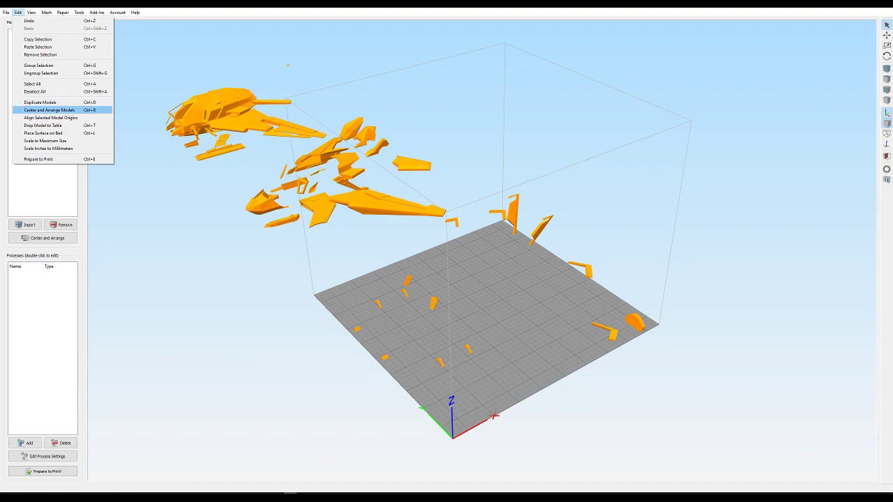
left_click(49, 110)
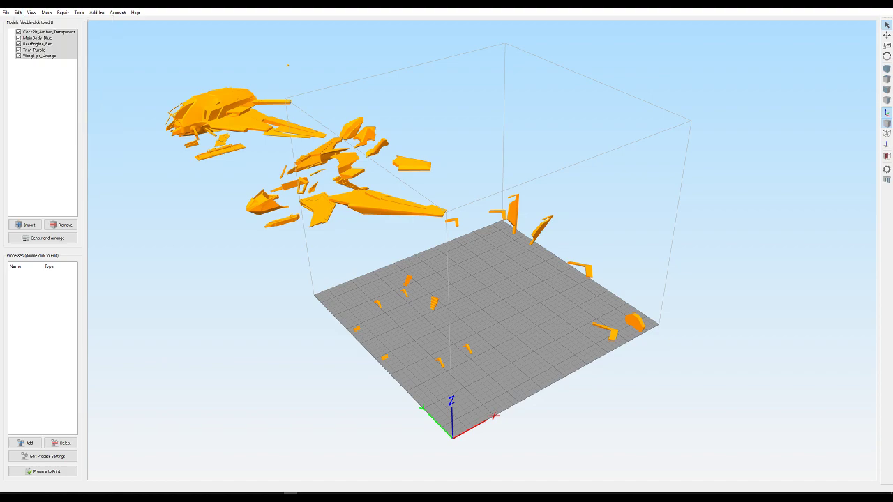
Step: Align the origins of the selected models to assemble the spaceship and inspect it from the front
left_click(18, 13)
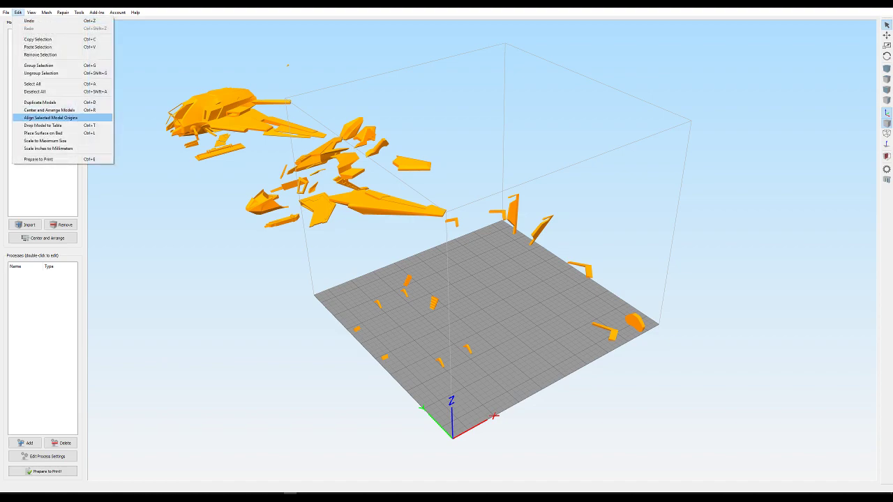
left_click(51, 117)
left_click_drag(433, 293, 586, 260)
scroll(488, 279, "up", 3)
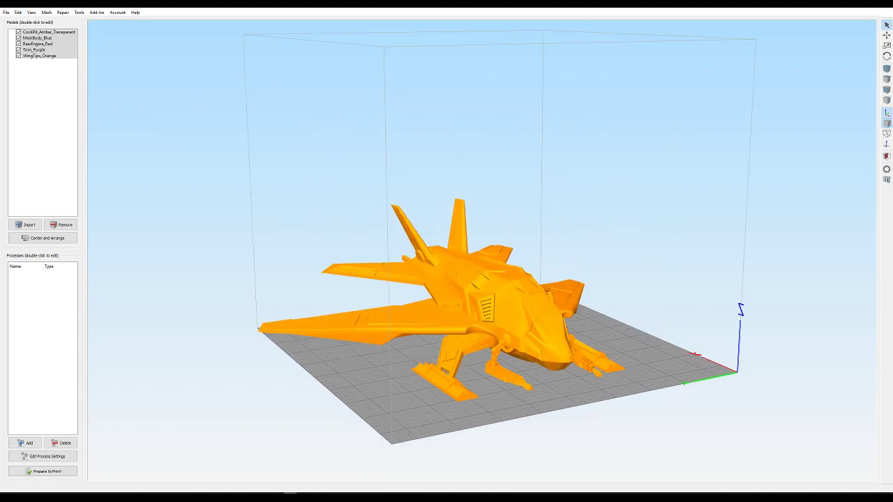
left_click_drag(488, 265, 446, 321)
scroll(453, 307, "up", 3)
right_click_drag(454, 307, 457, 294)
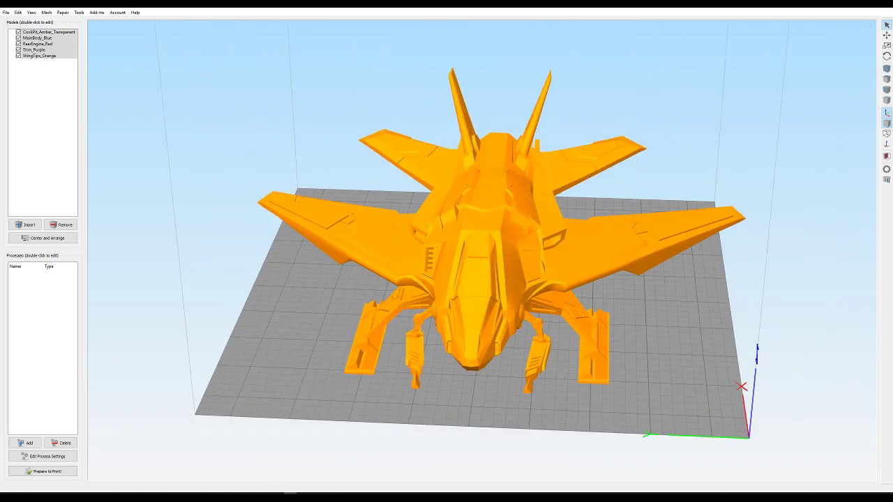
Step: Add a new FFF process and name it Black
left_click(26, 443)
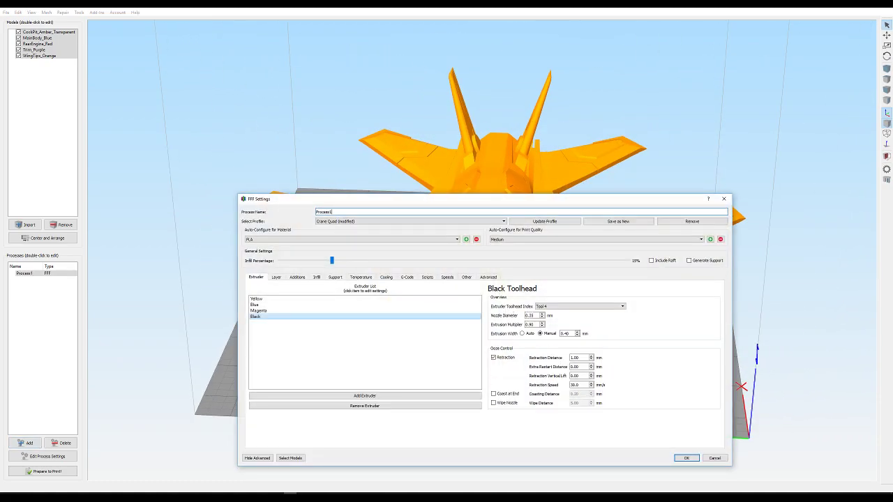
left_click_drag(446, 204, 563, 210)
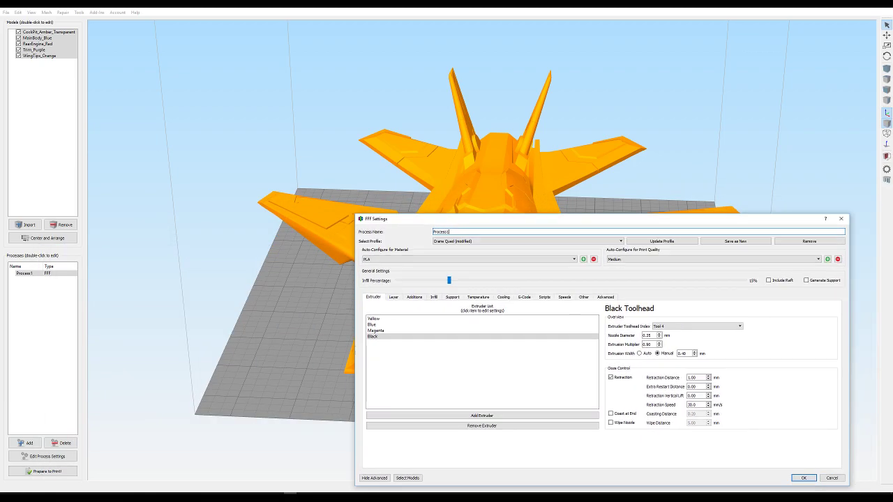
left_click_drag(391, 213, 60, 11)
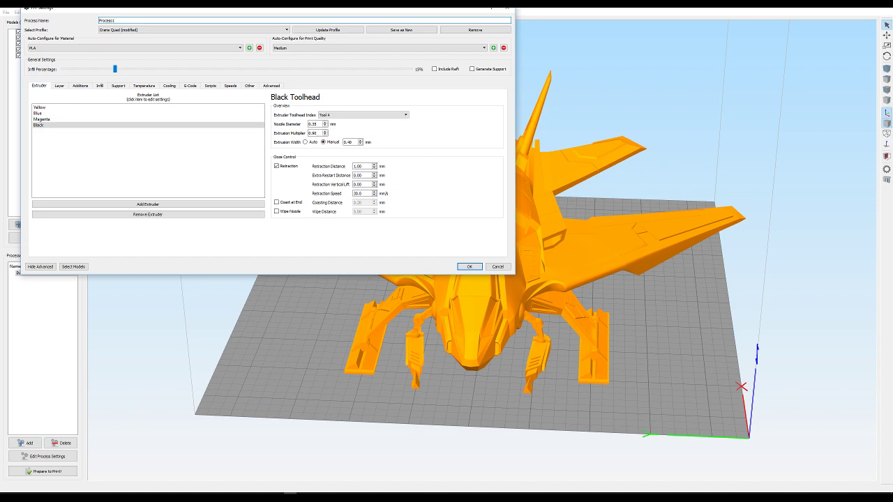
left_click_drag(185, 9, 266, 17)
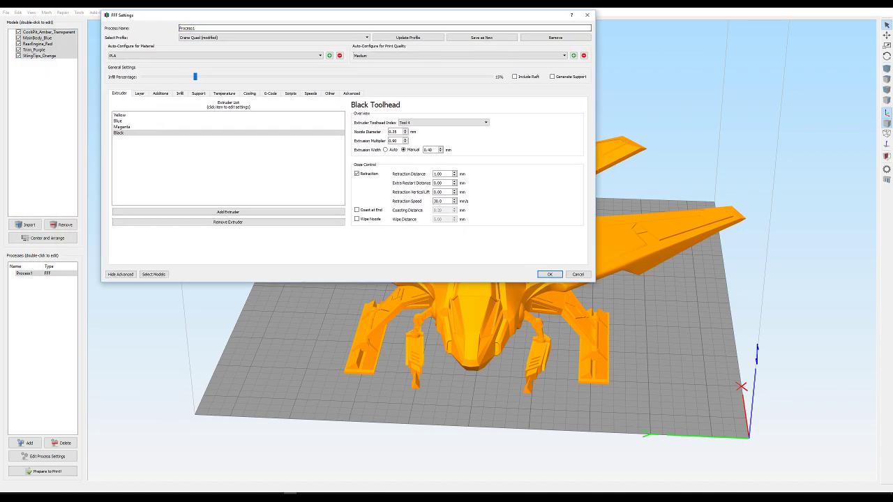
double_click(186, 28)
type("d")
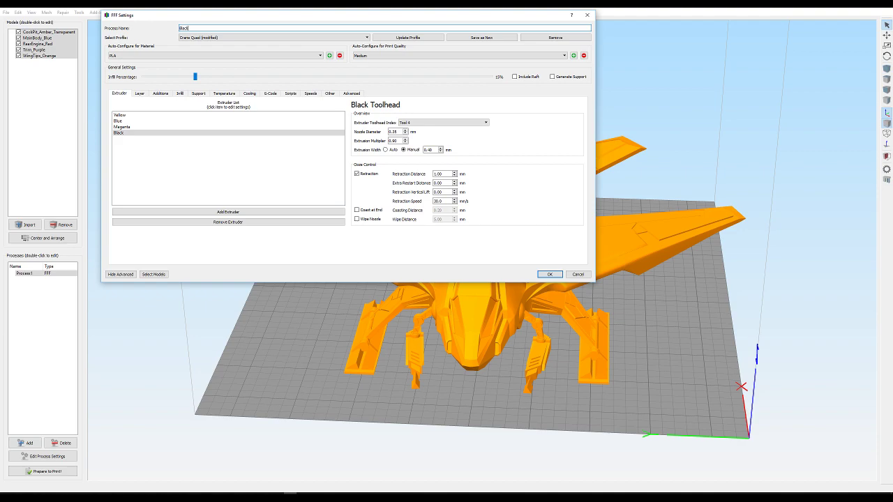
Step: Assign the Black extruder as both the primary extruder and the infill extruder of the Black process
left_click(140, 93)
left_click(194, 111)
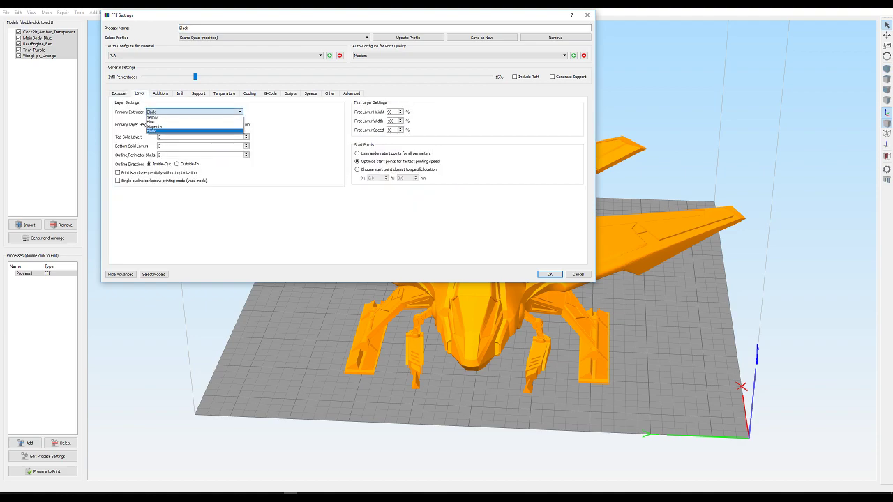
key("Return")
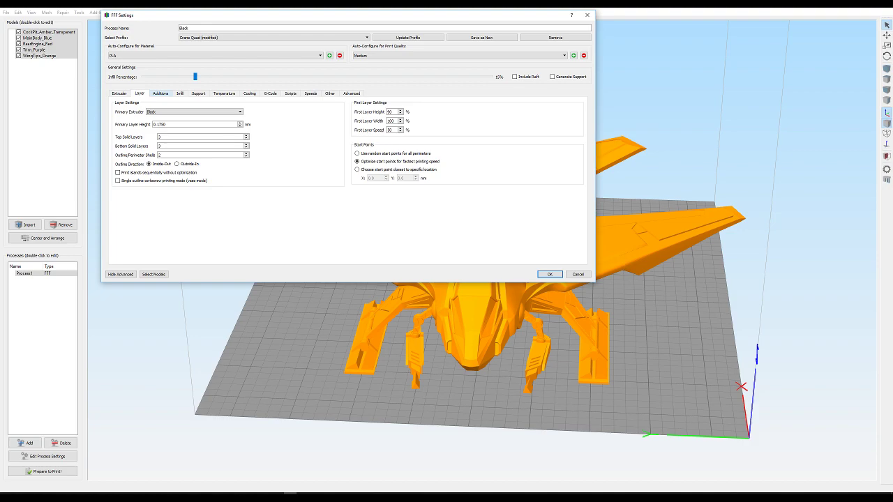
left_click(180, 93)
left_click(277, 112)
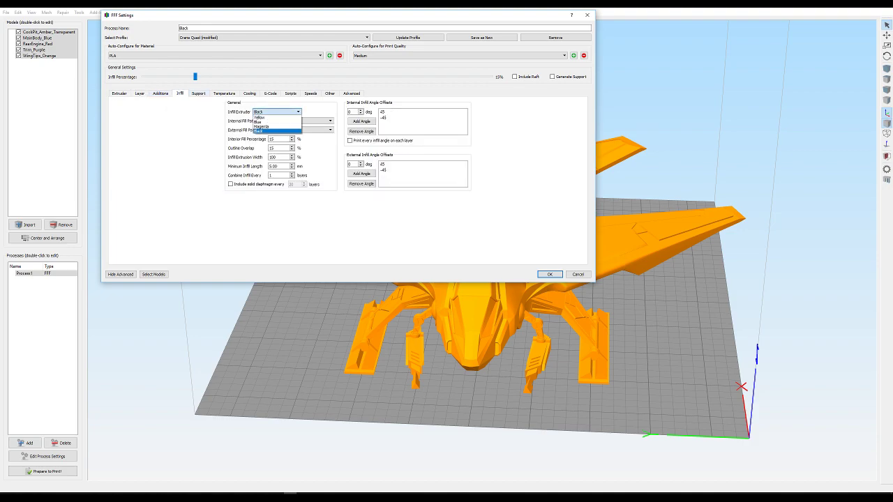
left_click(277, 130)
Step: Check the primary extruder's temperature settings, update the Crane Quad profile and accept the Black process settings
key("ctrl+Tab")
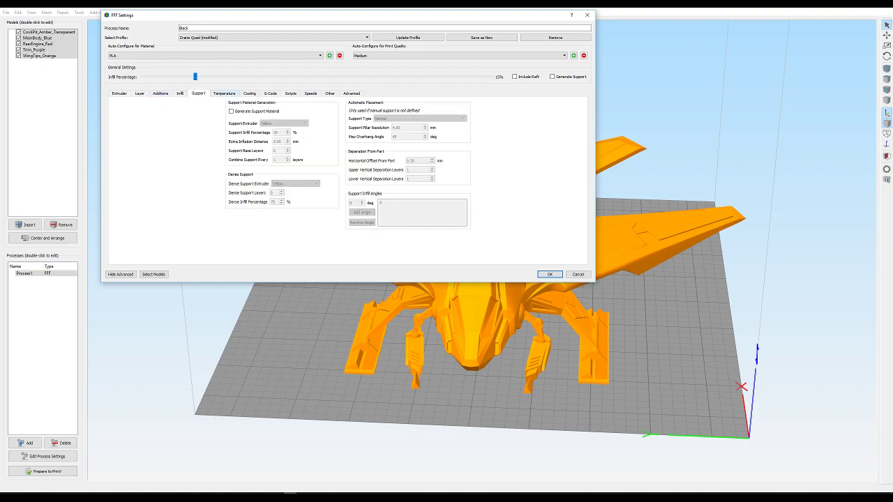
key("ctrl+Tab")
left_click(129, 115)
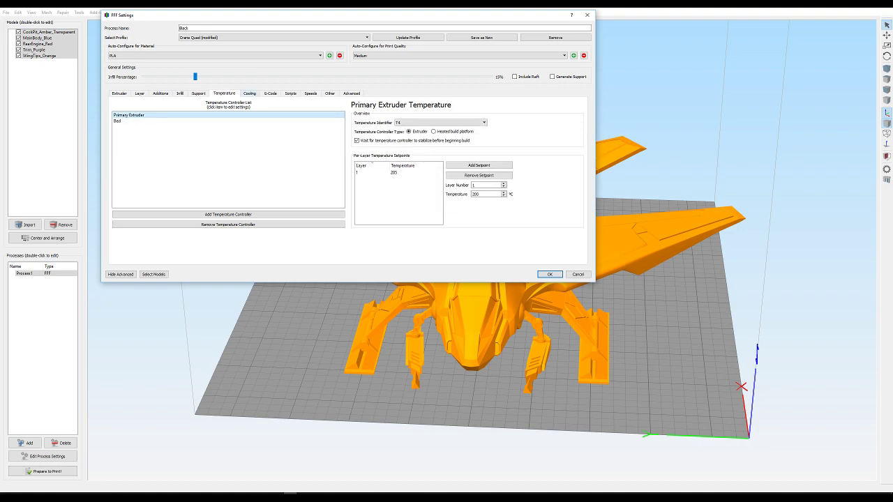
left_click(409, 38)
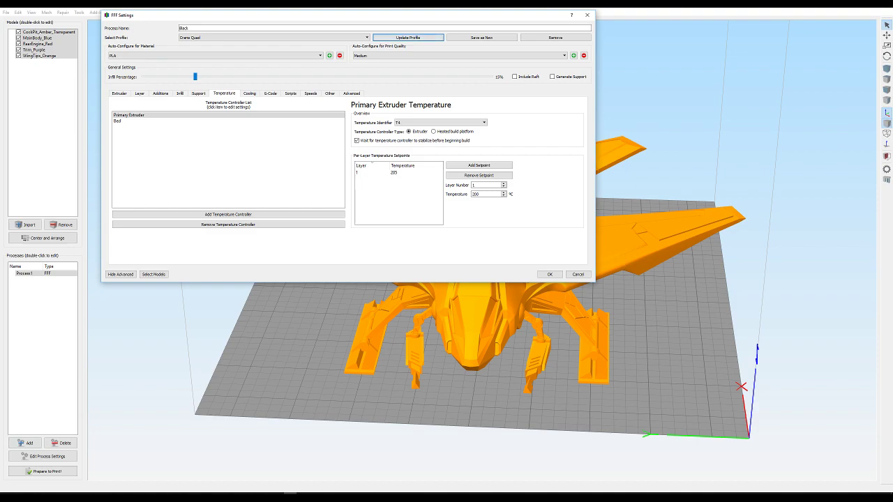
left_click(119, 93)
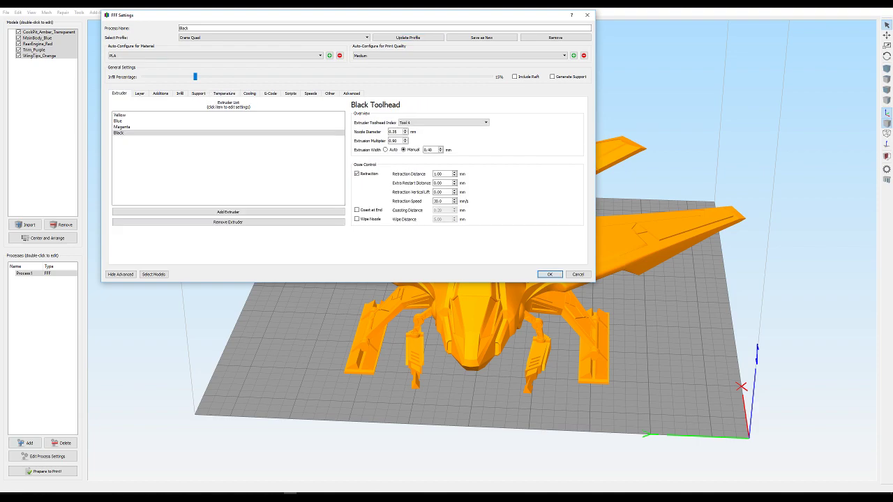
left_click(550, 274)
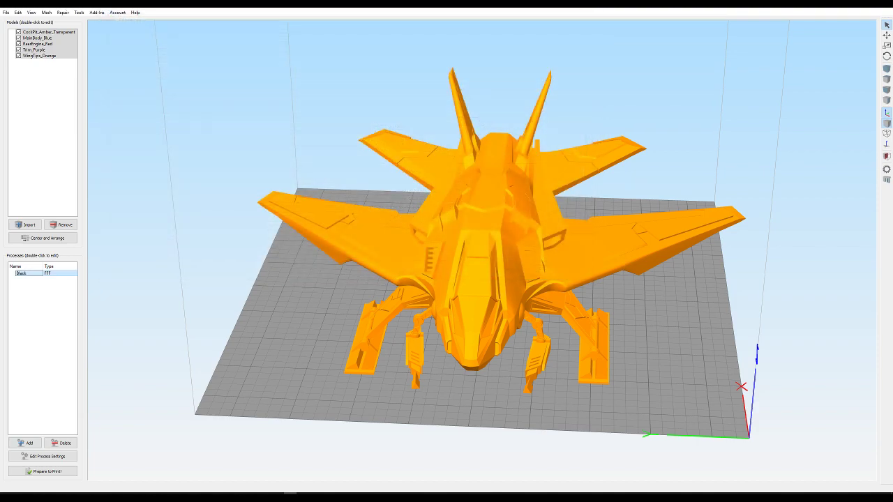
Step: Add another FFF process and name it Blue
left_click(25, 443)
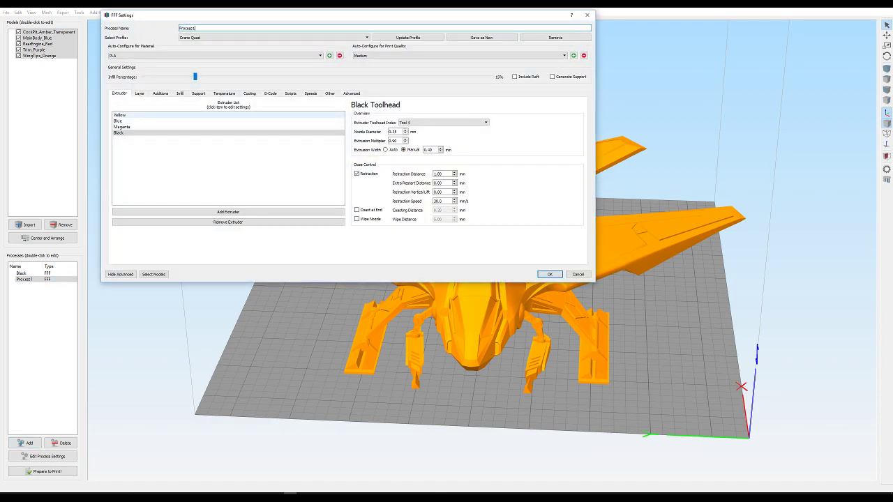
left_click(139, 121)
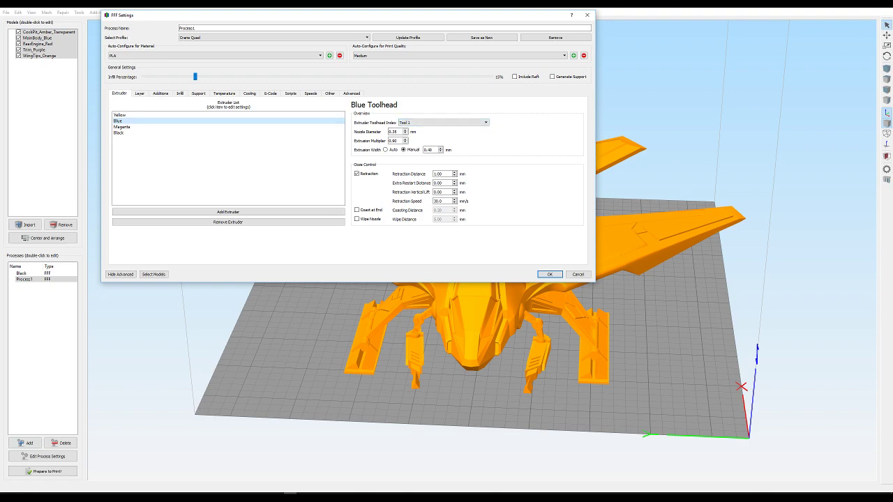
double_click(188, 29)
type("Blue")
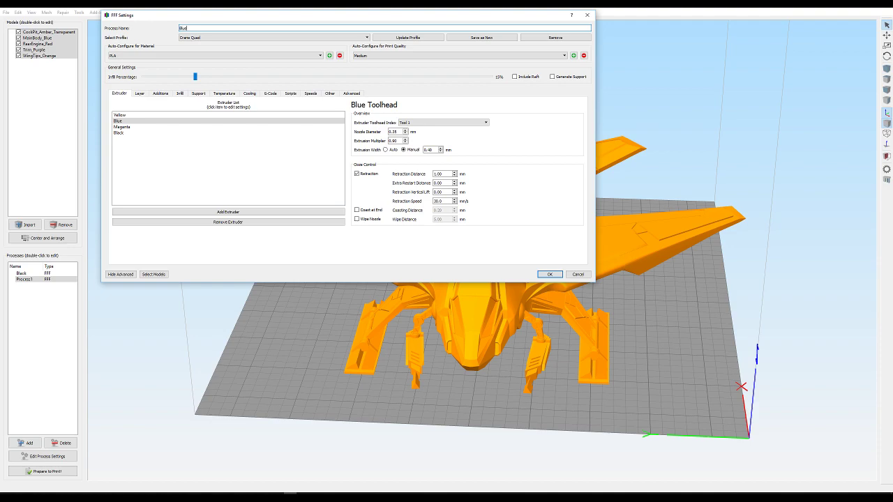
Step: Assign the Blue extruder as the primary and infill extruder of the Blue process and accept its settings
left_click(139, 93)
left_click(194, 112)
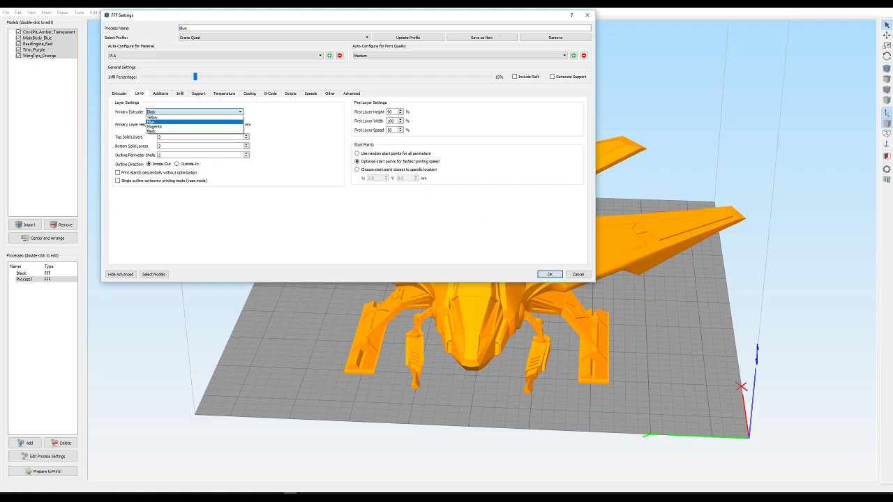
left_click(189, 122)
left_click(199, 93)
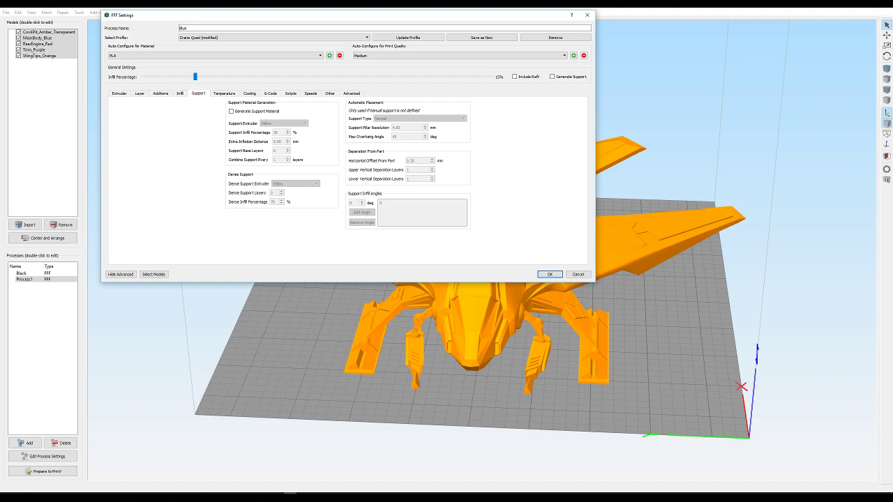
left_click(181, 94)
left_click(277, 112)
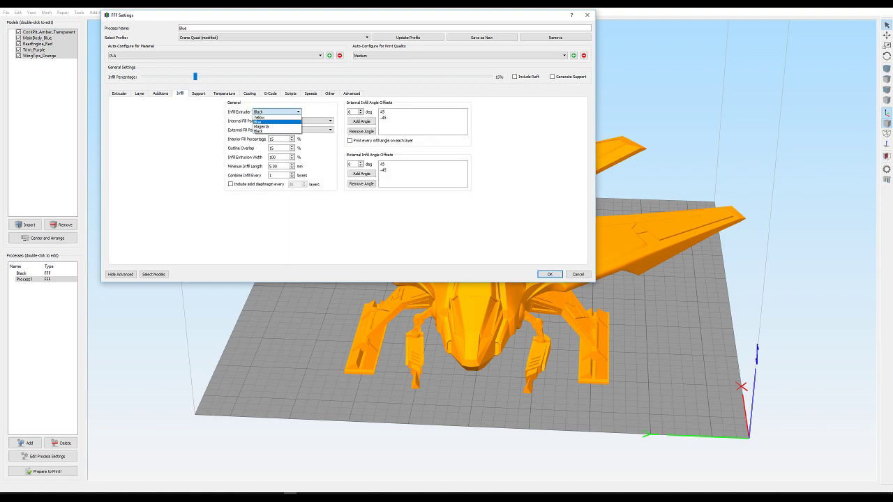
left_click(272, 121)
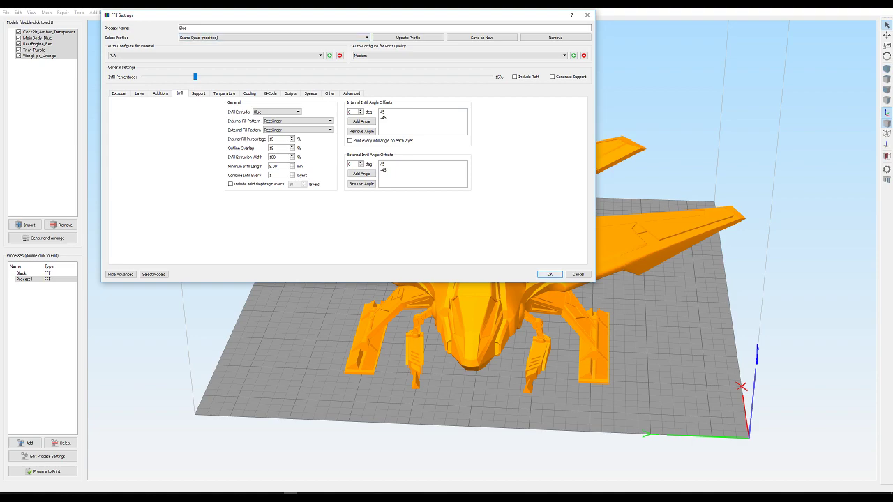
left_click(550, 274)
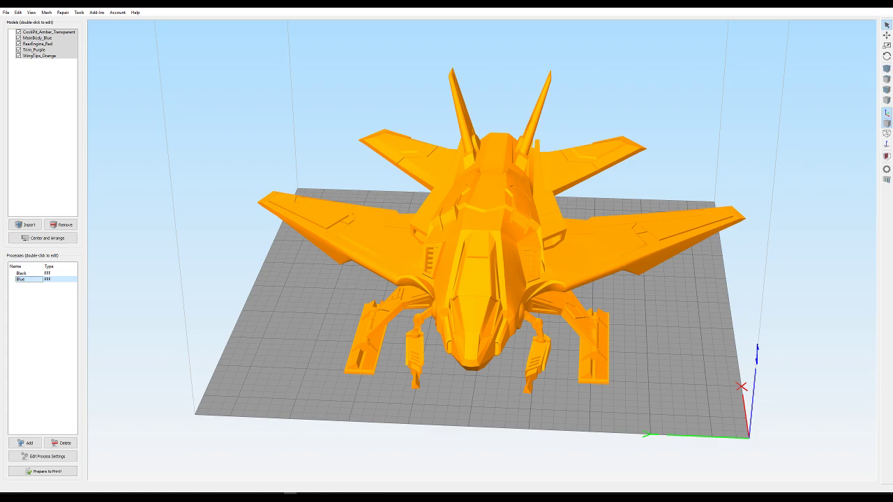
Step: Limit the Black process to the CockPit_Amber_Transparent, RearEngine_Red and WingTips_Orange models
left_click_drag(447, 279, 507, 225)
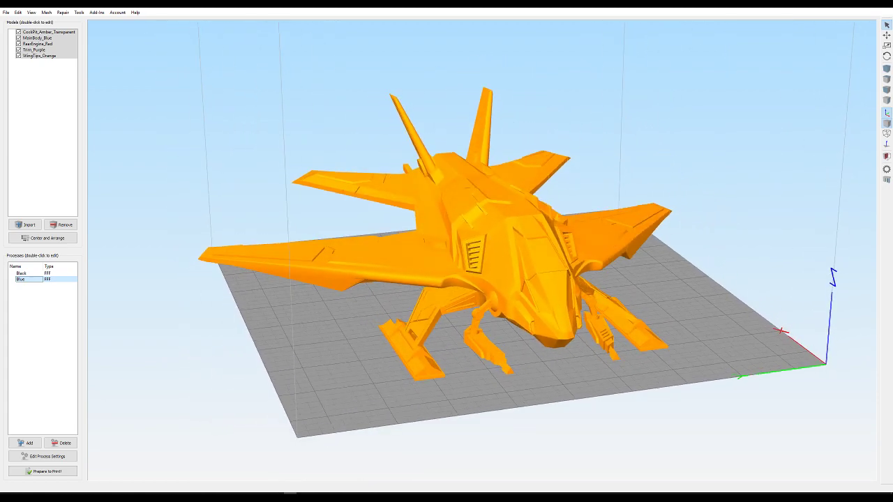
left_click(28, 274)
double_click(24, 273)
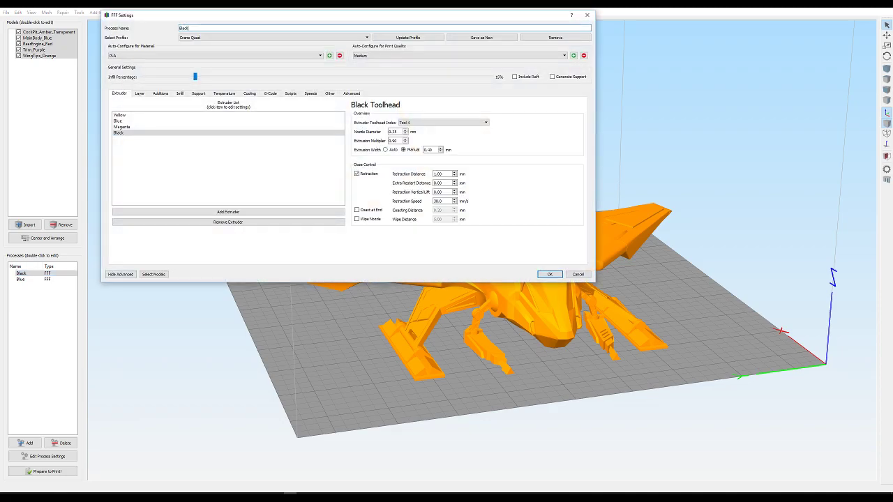
left_click(154, 274)
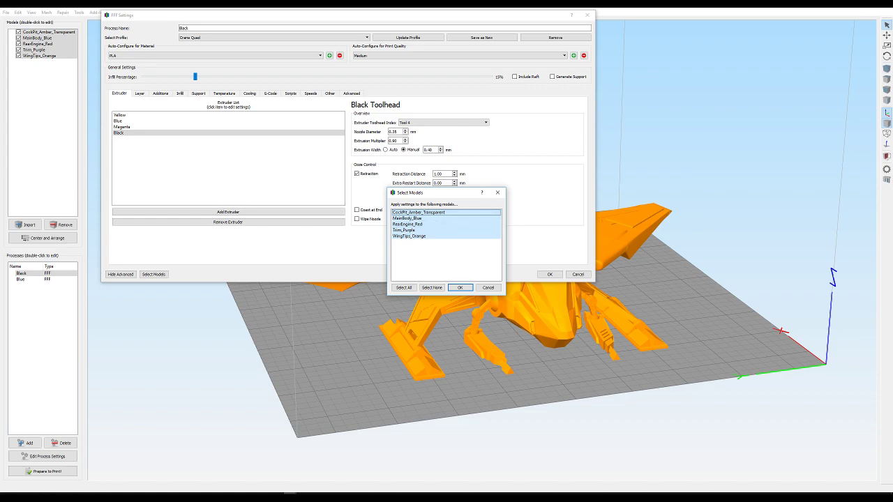
left_click(408, 218)
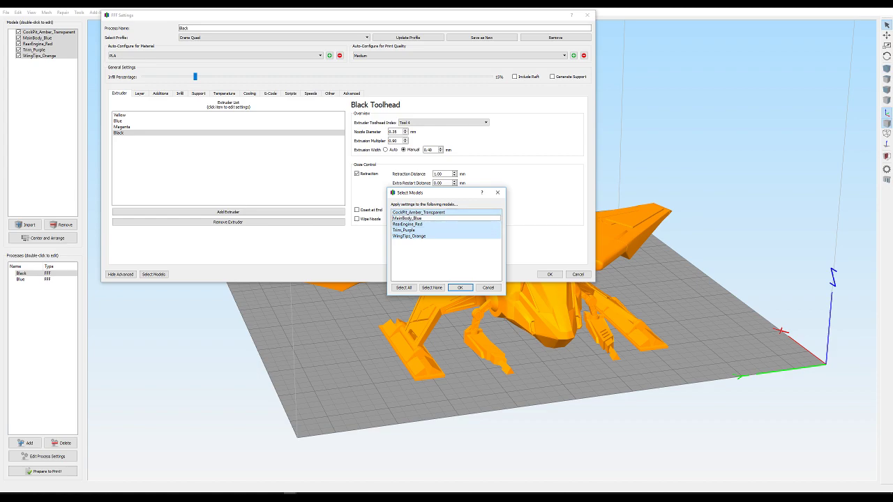
left_click(432, 288)
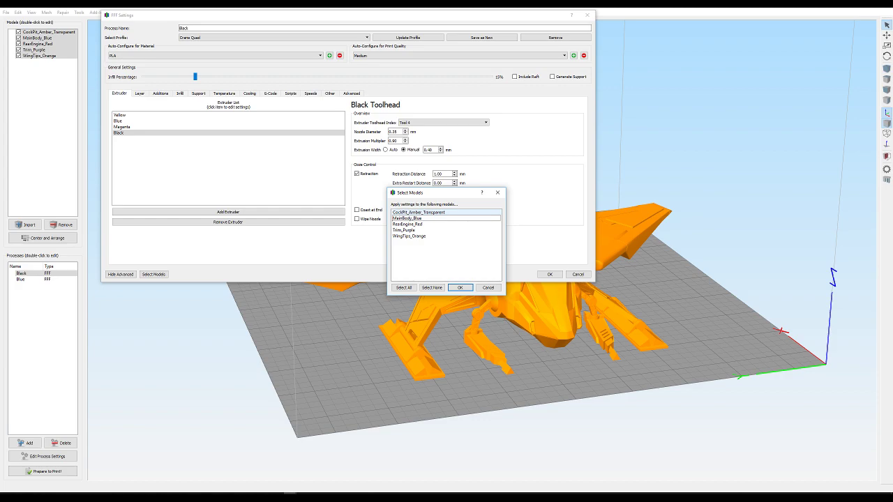
left_click(420, 212)
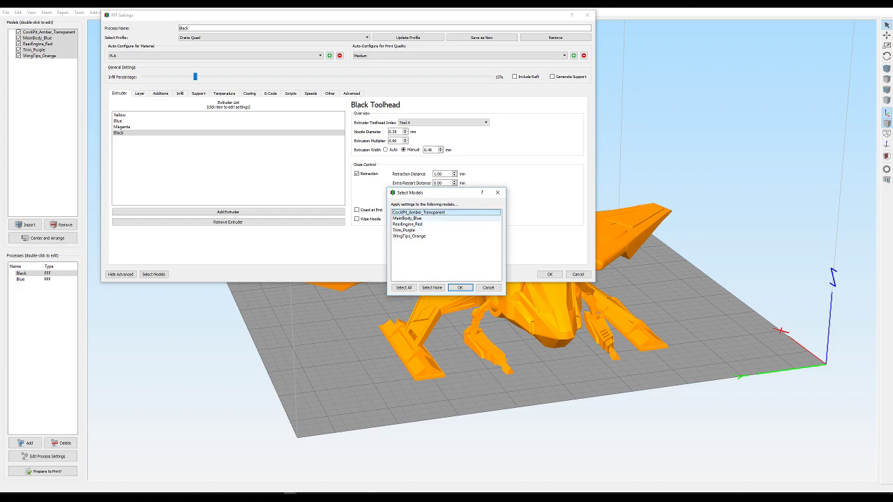
left_click(419, 236, "ctrl")
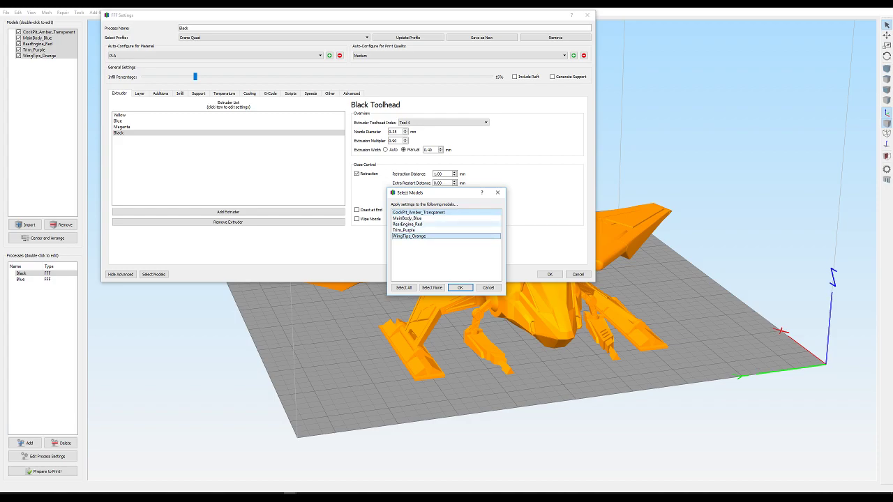
left_click(418, 230, "ctrl")
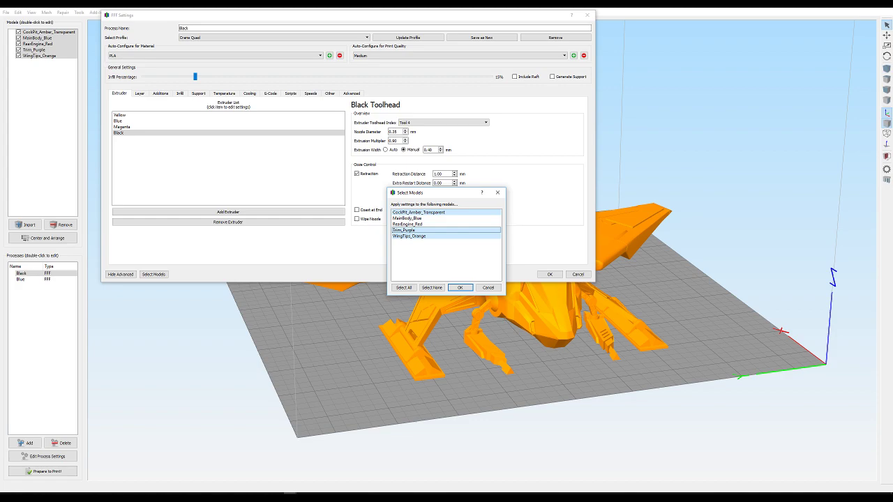
left_click(419, 224, "ctrl")
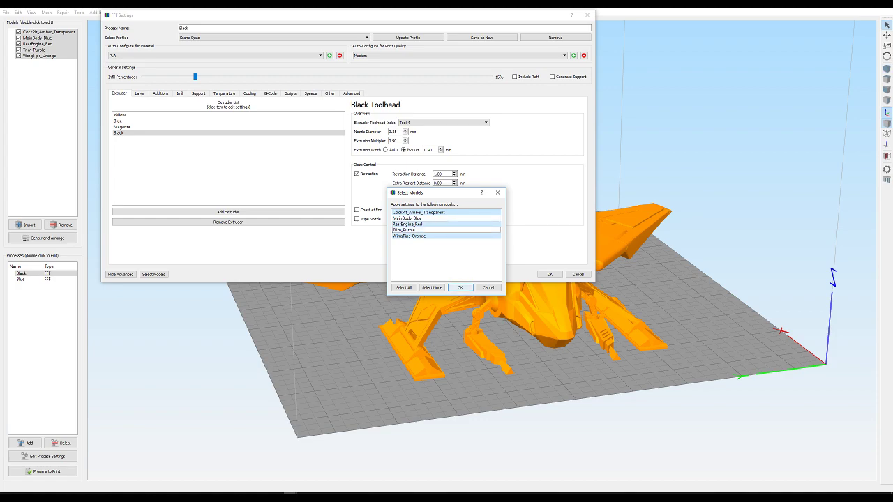
left_click(461, 287)
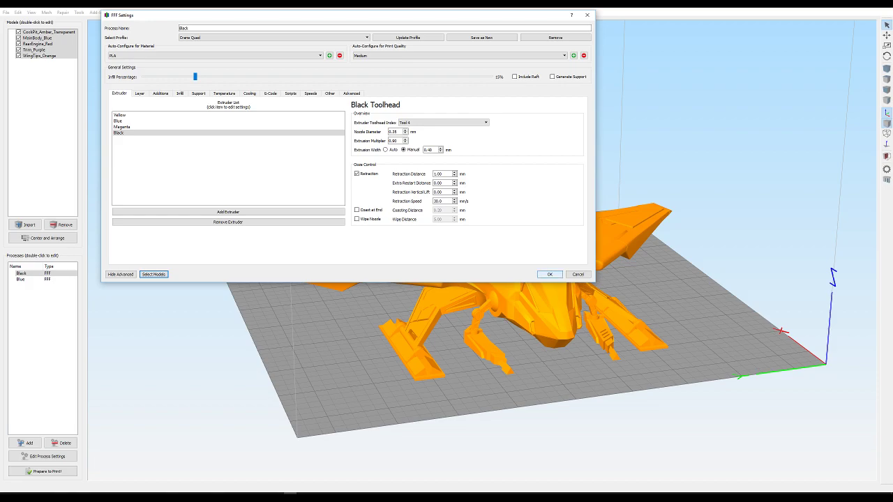
left_click(550, 274)
Step: Limit the Blue process to the MainBody_Blue and Trim_Purple models
double_click(22, 279)
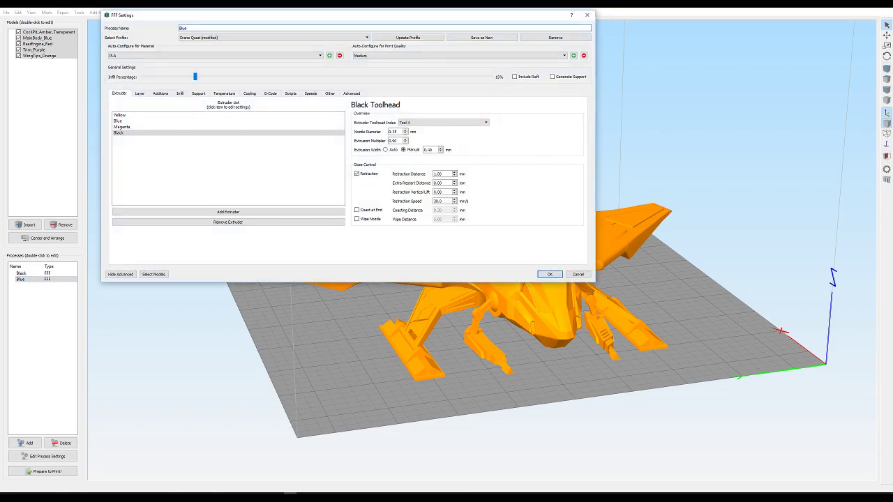
left_click(153, 274)
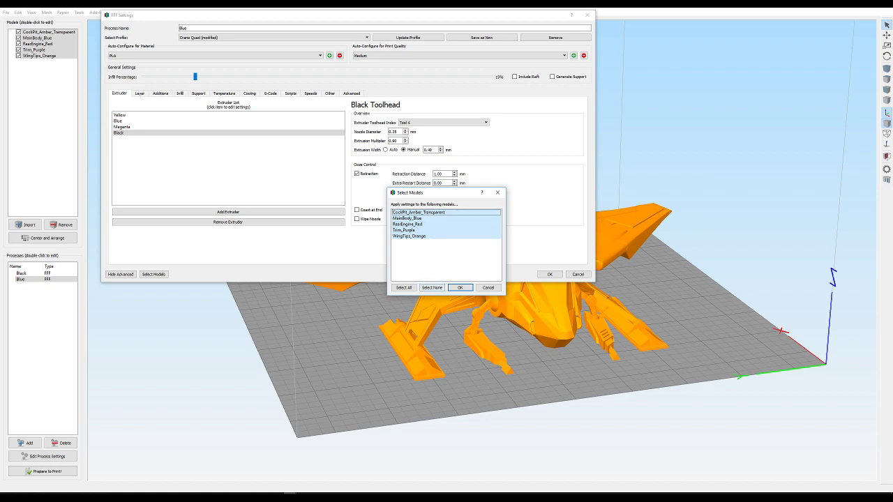
left_click(432, 287)
left_click(419, 218)
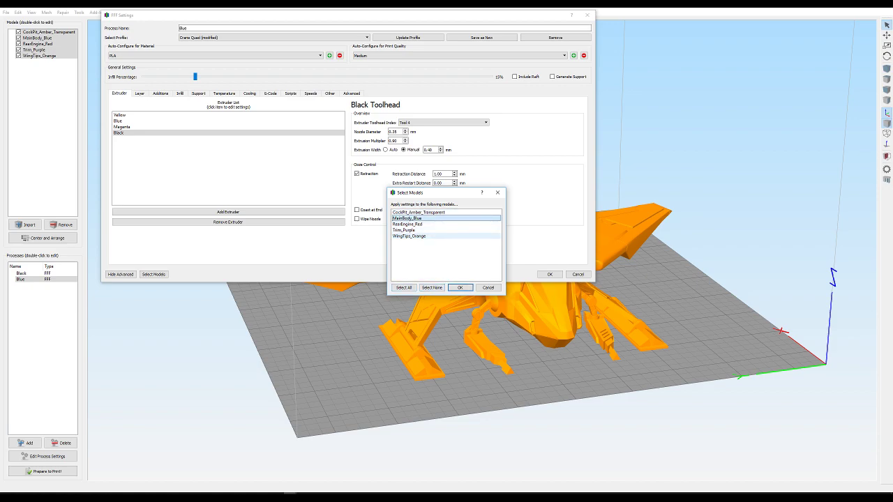
left_click(418, 231)
left_click(461, 288)
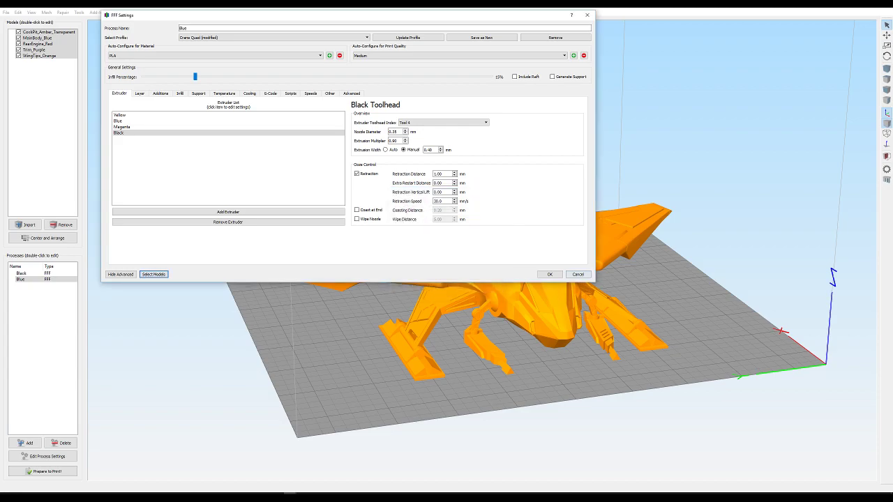
left_click(550, 274)
Step: Select all the spaceship models and scale them uniformly to 60%
left_click_drag(488, 279, 558, 289)
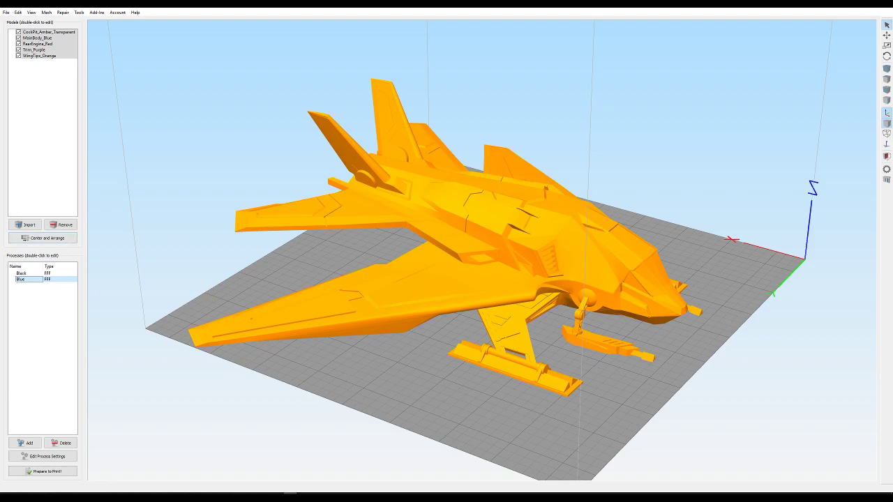
left_click(62, 56)
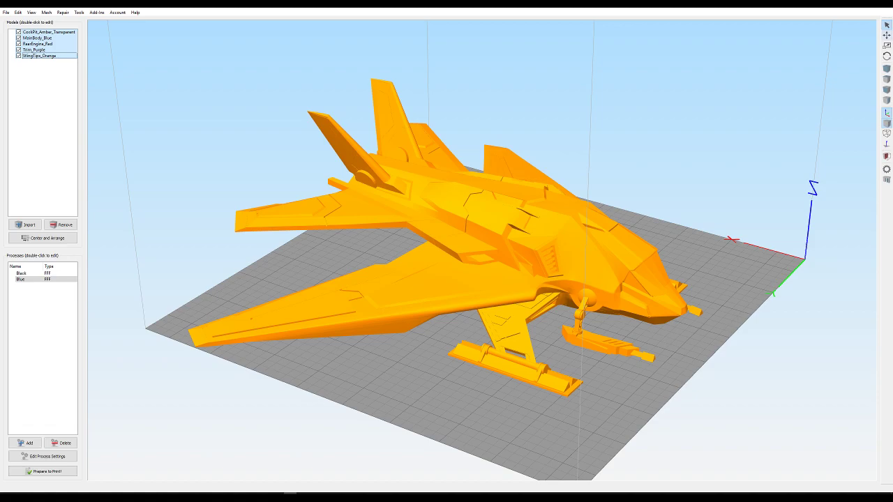
left_click(887, 35)
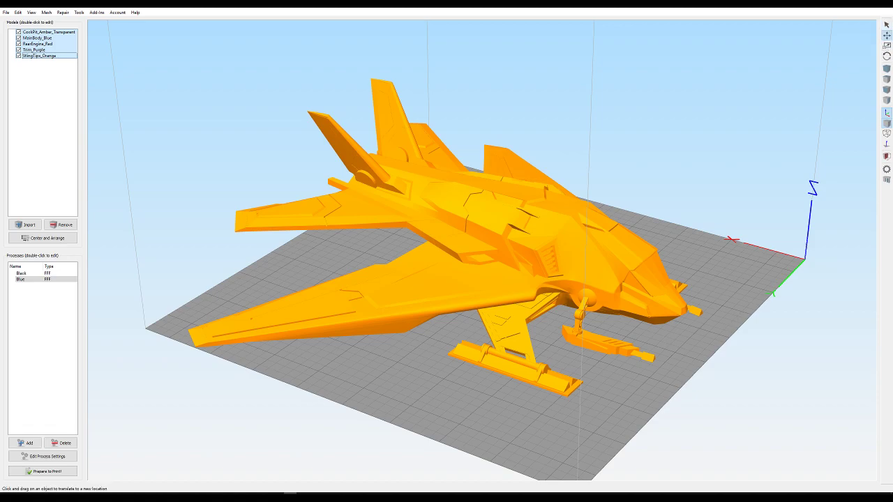
double_click(49, 32)
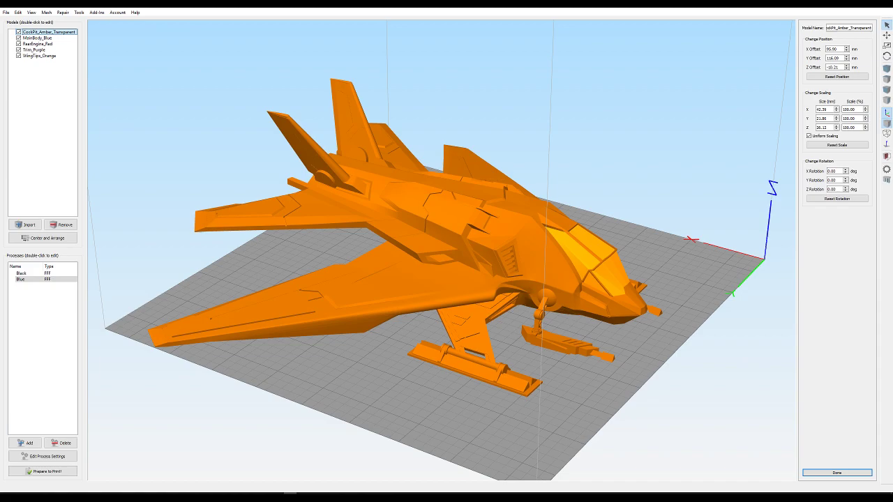
left_click(40, 56, "shift")
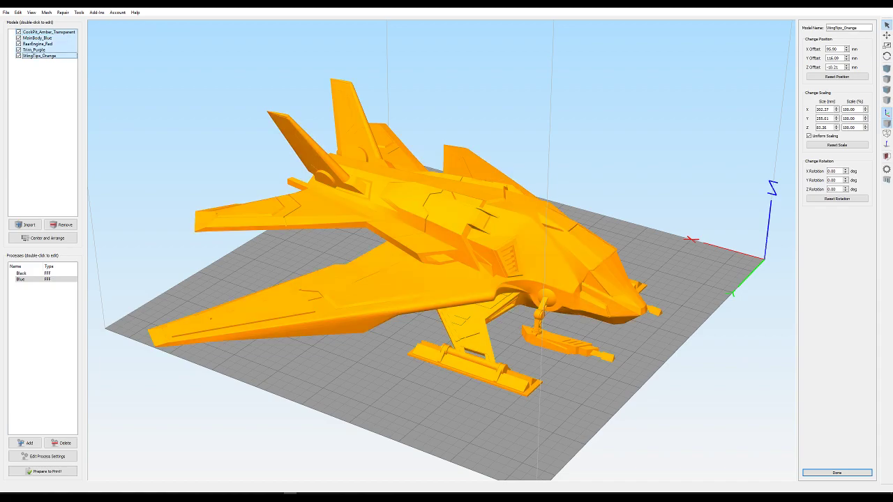
left_click(40, 56)
left_click(49, 32, "shift")
left_click_drag(851, 109, 836, 110)
type("6")
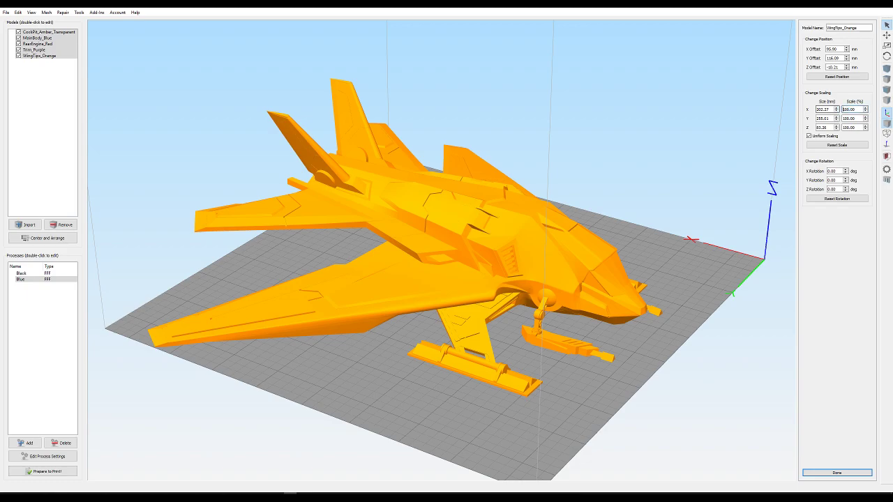
type("0")
key("Return")
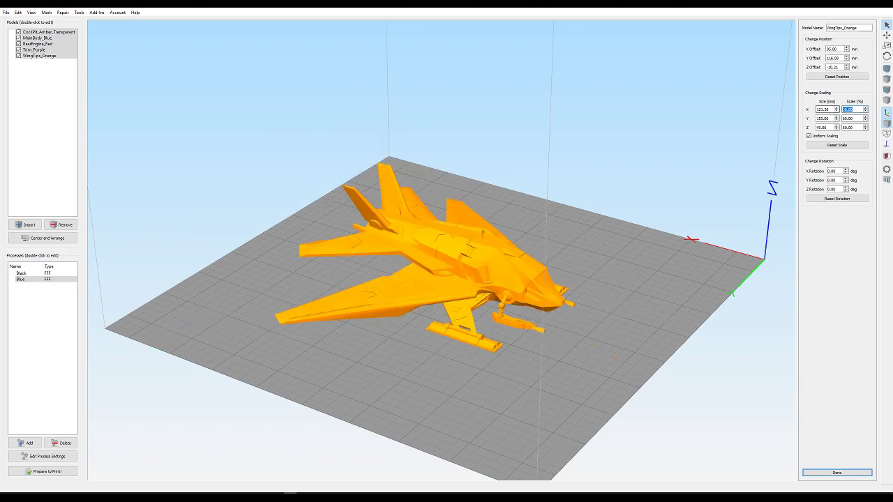
left_click_drag(530, 272, 363, 307)
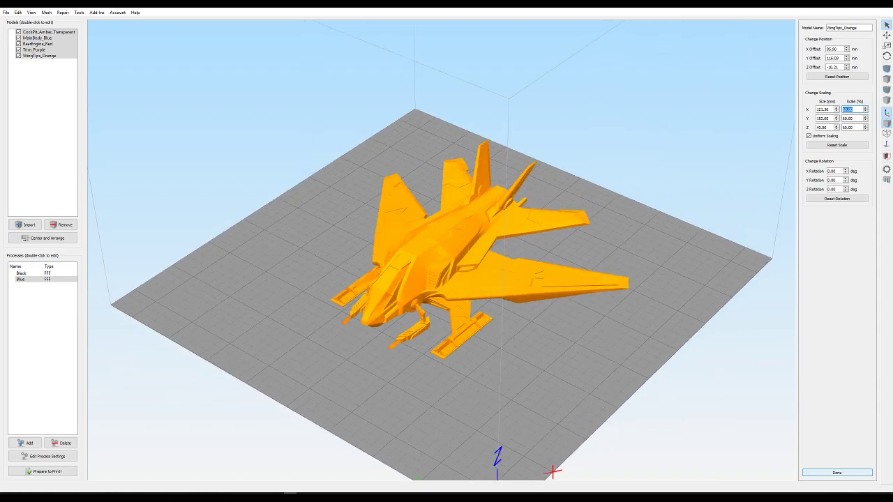
left_click(837, 473)
Step: Prepare the print with both the Black and Blue processes, merged in continuous layer-by-layer mode
left_click(43, 472)
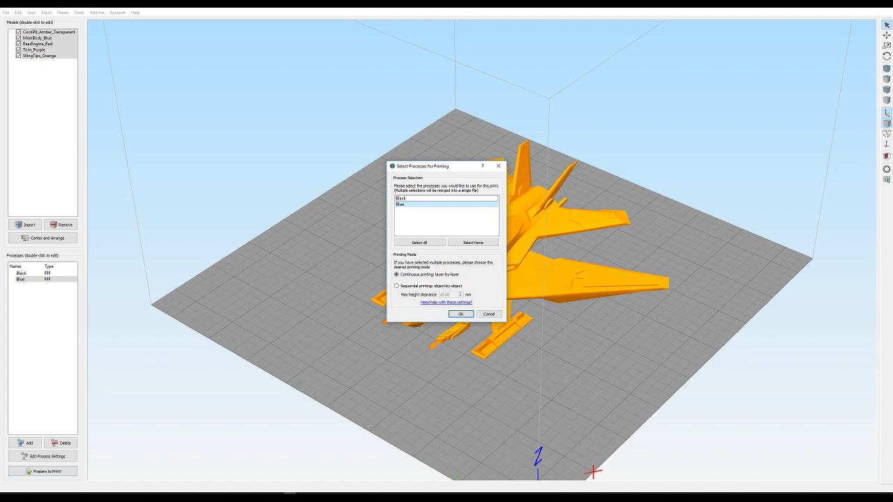
left_click(419, 243)
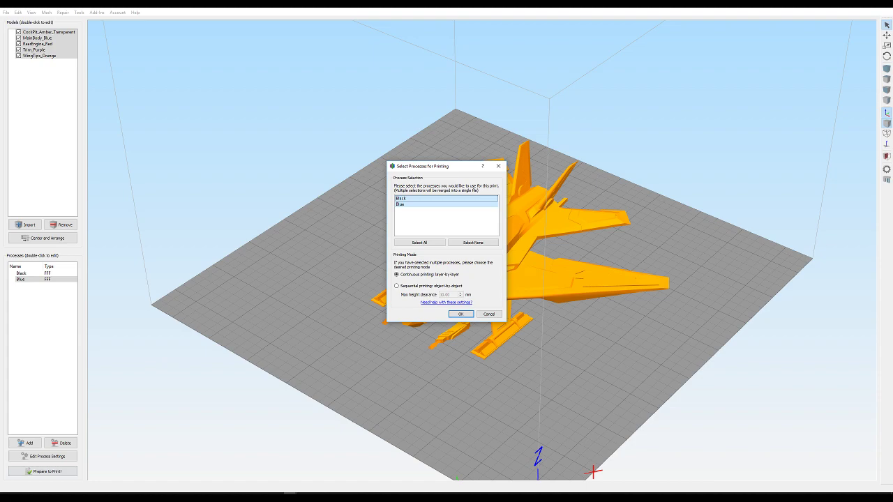
key("Return")
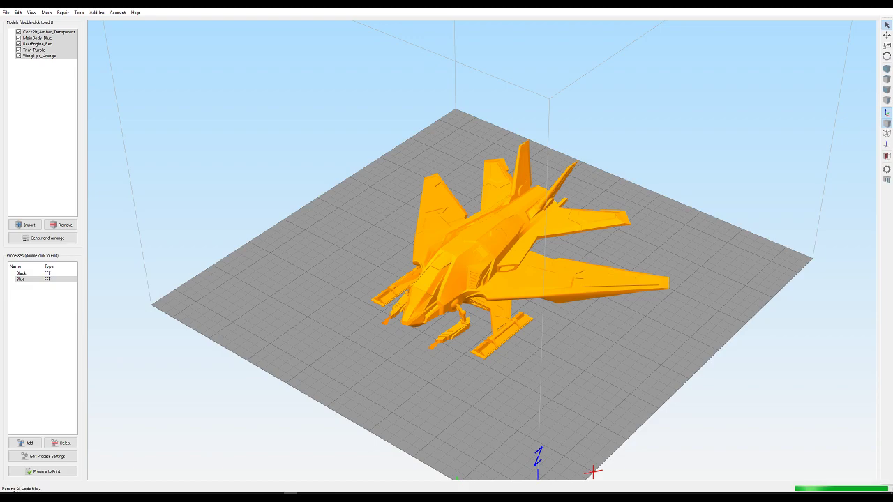
Step: Color the toolpath preview by active toolhead and inspect the sliced spaceship and its prime tower from several sides
left_click_drag(482, 279, 349, 216)
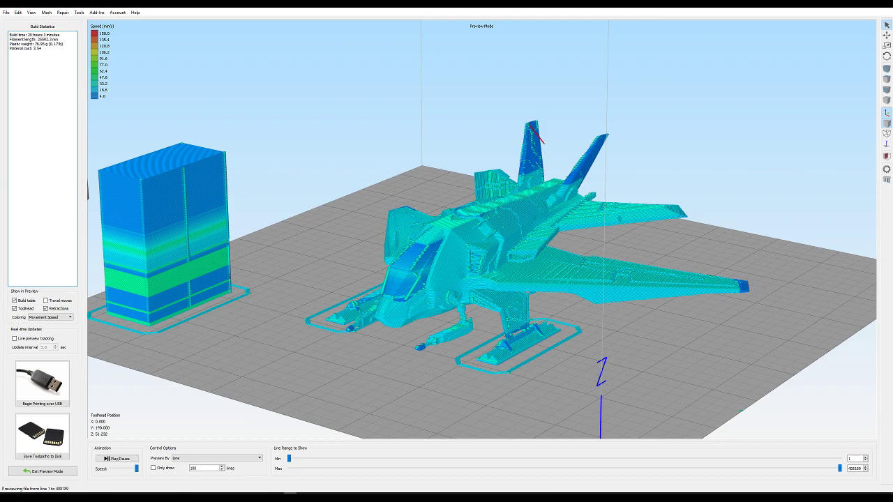
left_click(51, 317)
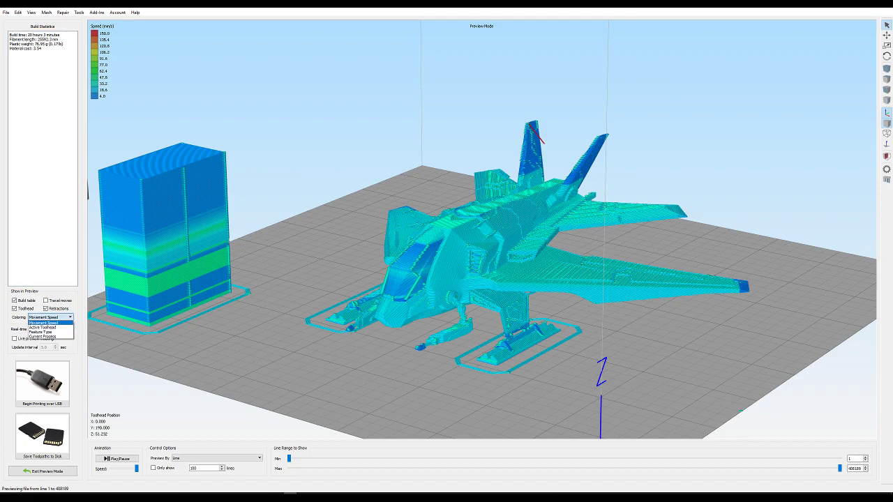
left_click(42, 327)
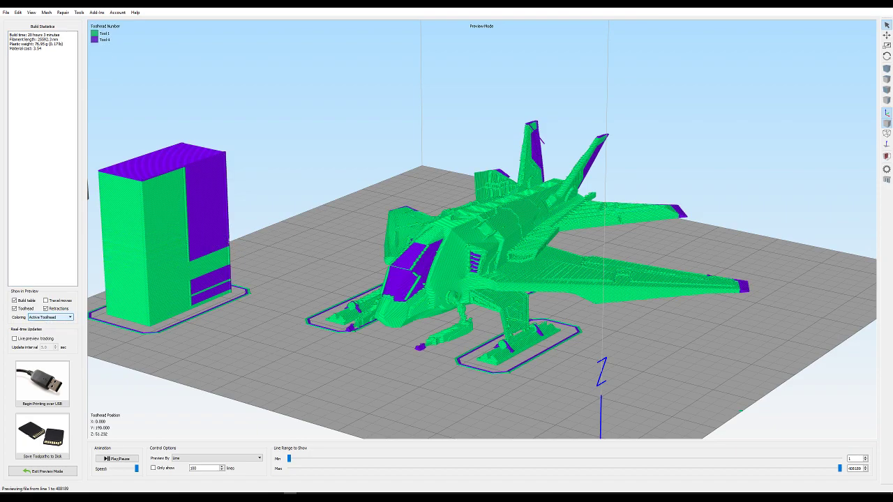
left_click(50, 317)
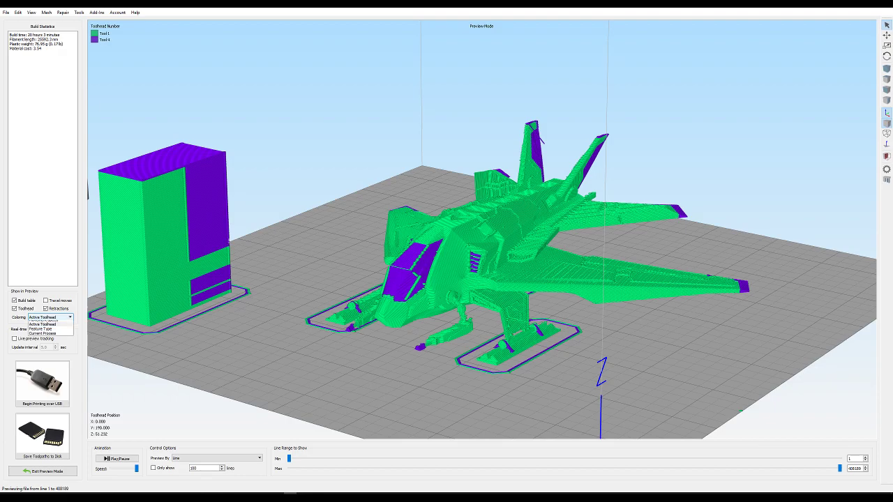
left_click(44, 327)
left_click_drag(349, 279, 517, 321)
left_click_drag(460, 300, 593, 279)
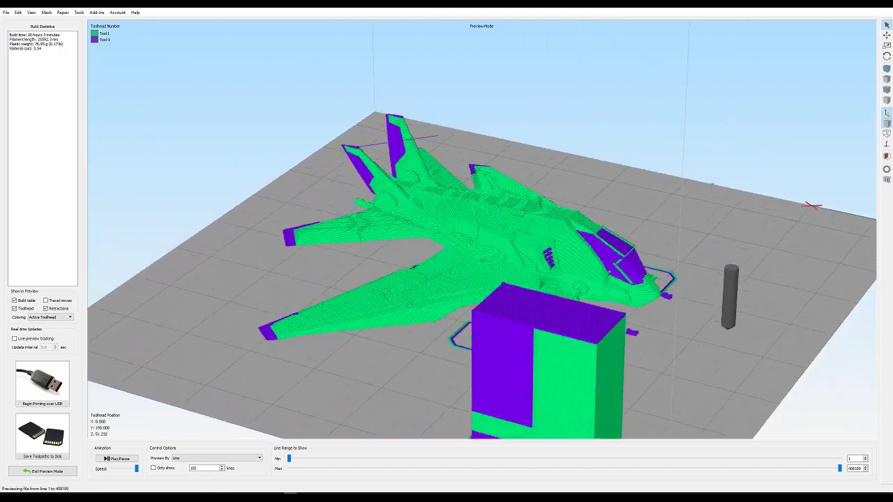
left_click_drag(488, 272, 614, 307)
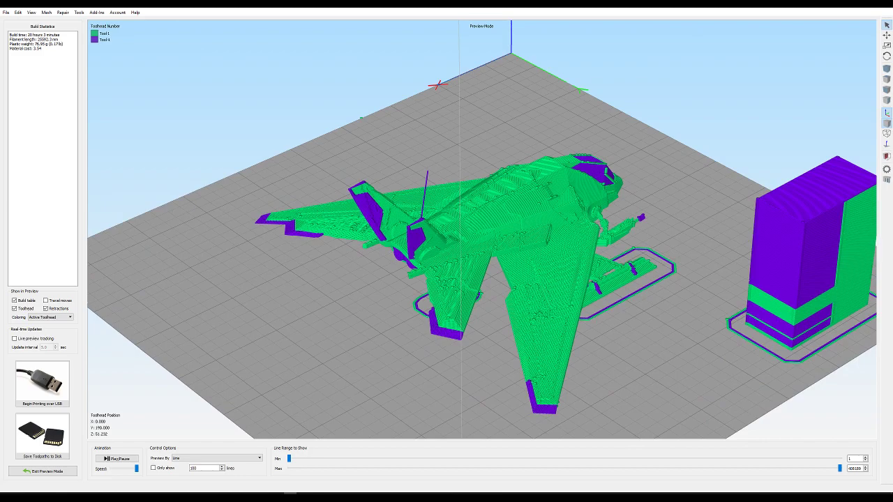
left_click_drag(391, 237, 635, 210)
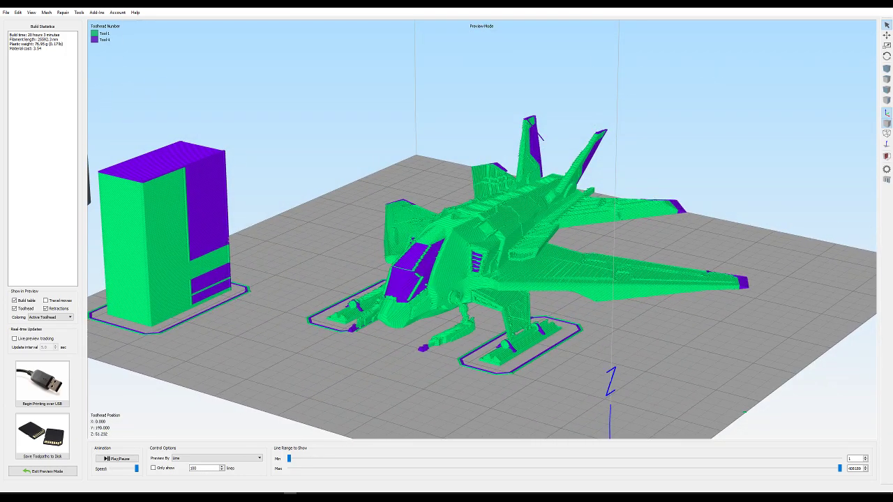